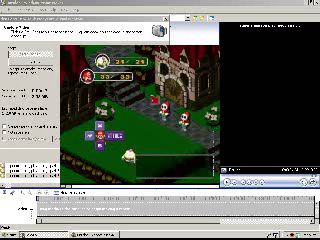
Step: Attack the Shyster enemy with Mario in the battle outside the castle
{"action": "key", "text": "x"}
{"action": "key", "text": "x"}
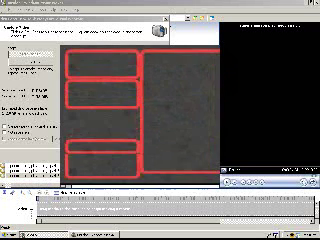
Step: Move the party stats selection from Mario down to Mallow
{"action": "key", "text": "Down"}
{"action": "key", "text": "Down"}
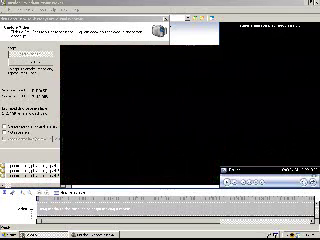
Step: Bring up the ZSNES emulator menu with the Game dropdown over the paused castle scene
{"action": "key", "text": "Escape"}
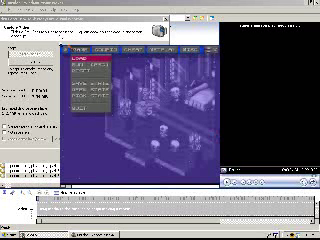